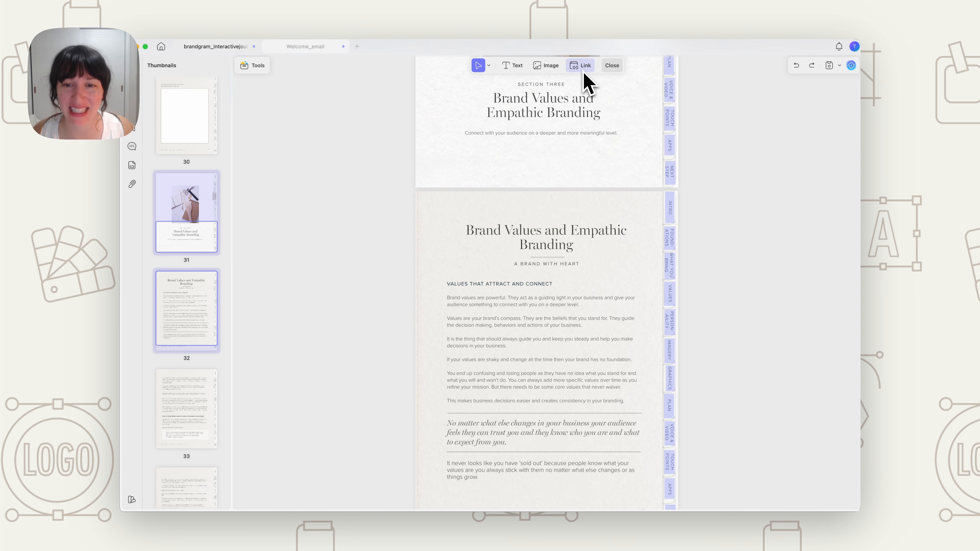
- Select several side navigation links, a body paragraph and the page background to inspect the editable elements on pages 31 and 32
{"action": "left_click", "coordinate": [670, 98]}
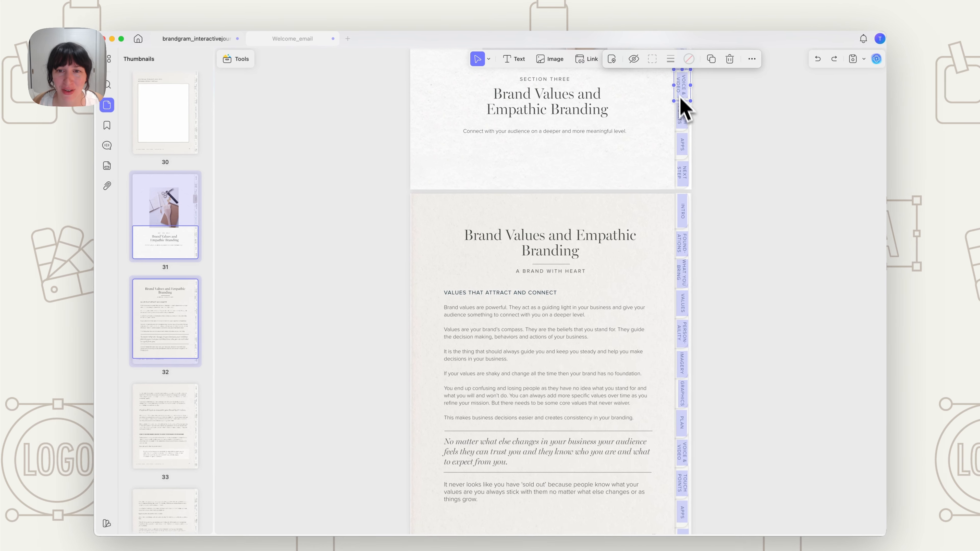
{"action": "left_click", "coordinate": [682, 124]}
{"action": "left_click", "coordinate": [685, 153]}
{"action": "left_click", "coordinate": [684, 175]}
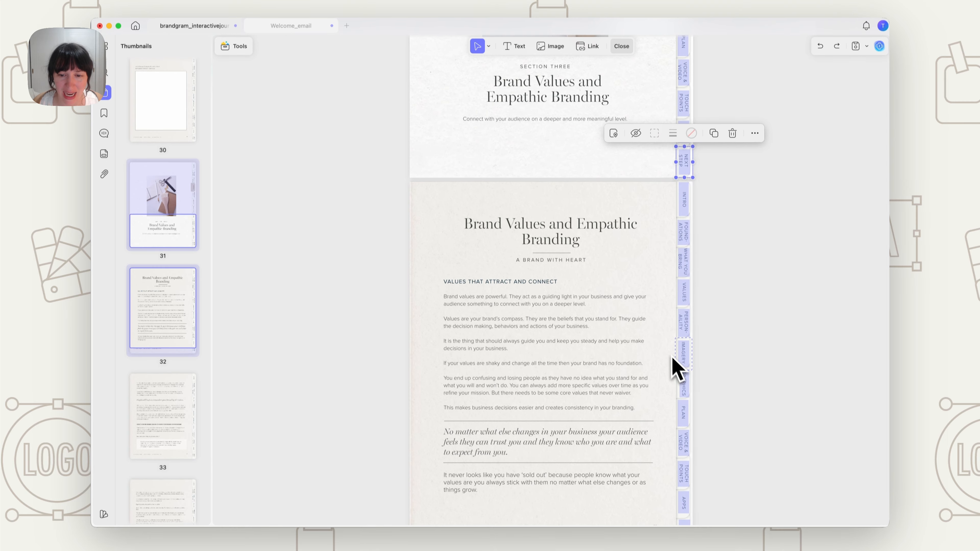
{"action": "left_click", "coordinate": [683, 351]}
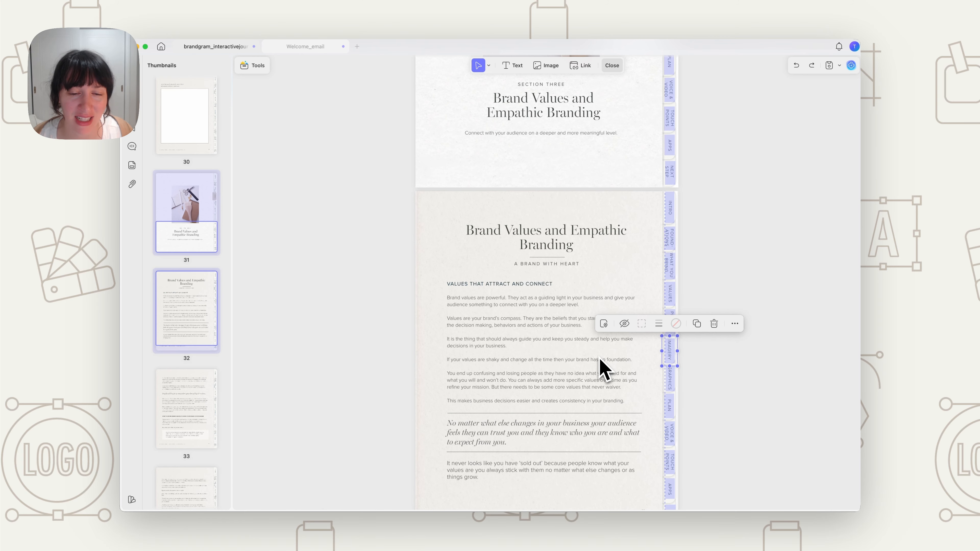
{"action": "left_click", "coordinate": [525, 361]}
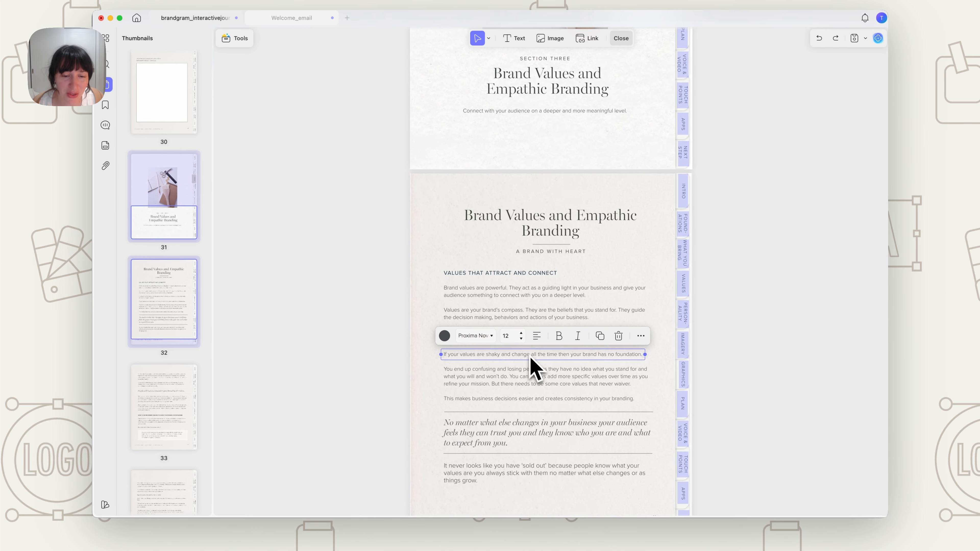
{"action": "left_click", "coordinate": [647, 391]}
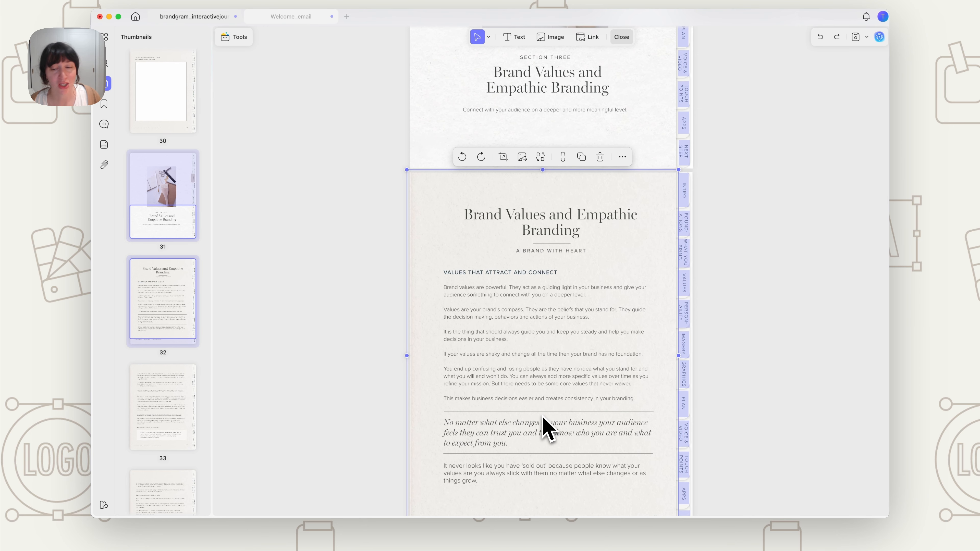
- Draw a link area over the italic quote on page 32 and make it a web link
{"action": "left_click", "coordinate": [590, 37]}
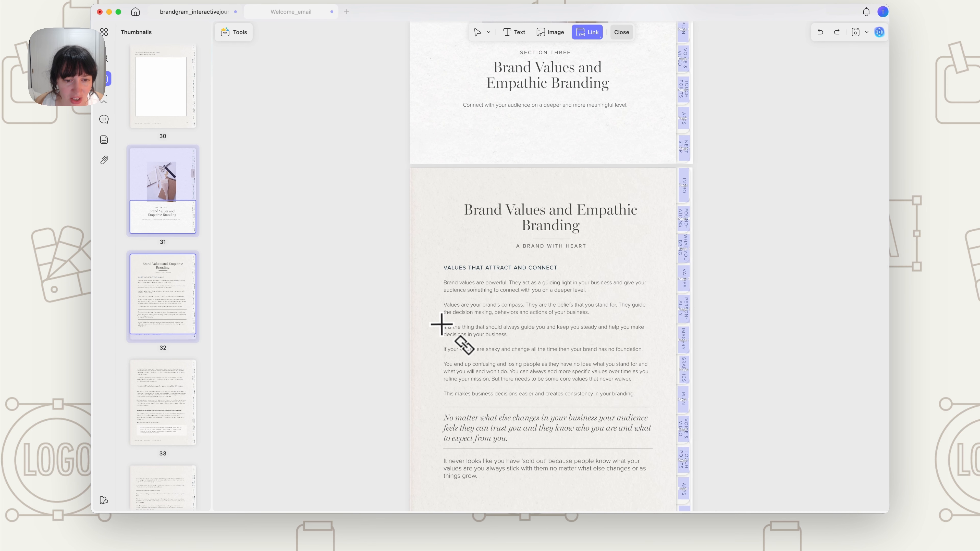
{"action": "left_click_drag", "start_coordinate": [441, 407], "coordinate": [664, 452]}
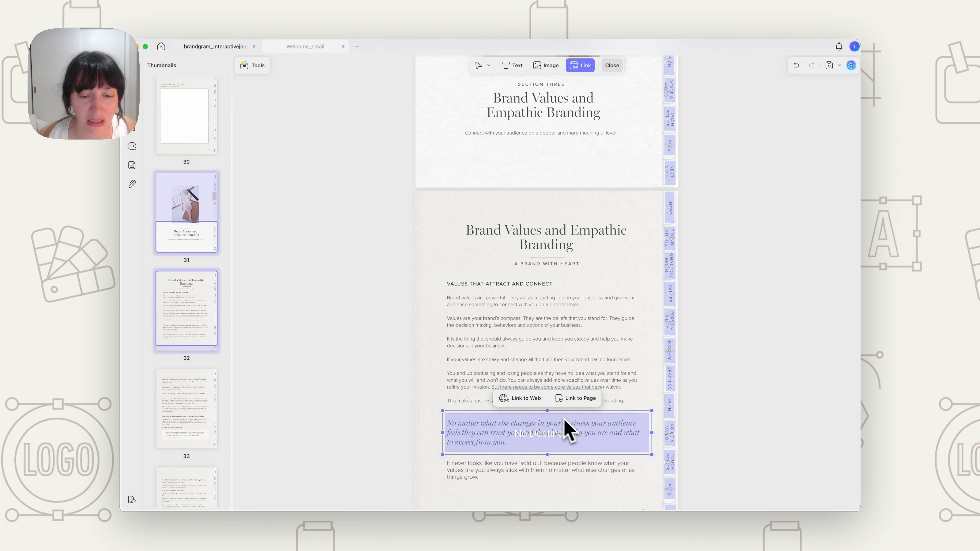
{"action": "left_click", "coordinate": [522, 399]}
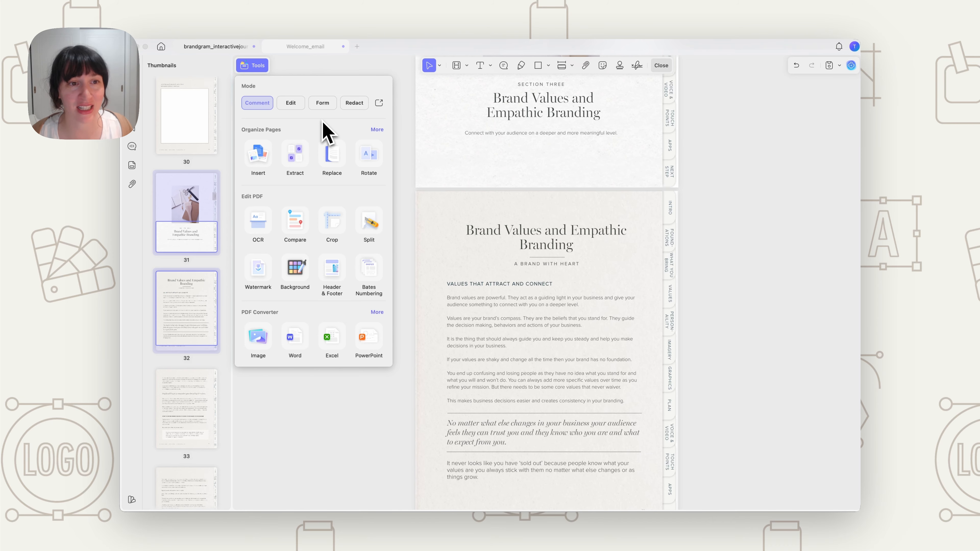
- Switch to form editing and delete the existing text field from the answer box on page 35
{"action": "left_click", "coordinate": [323, 105]}
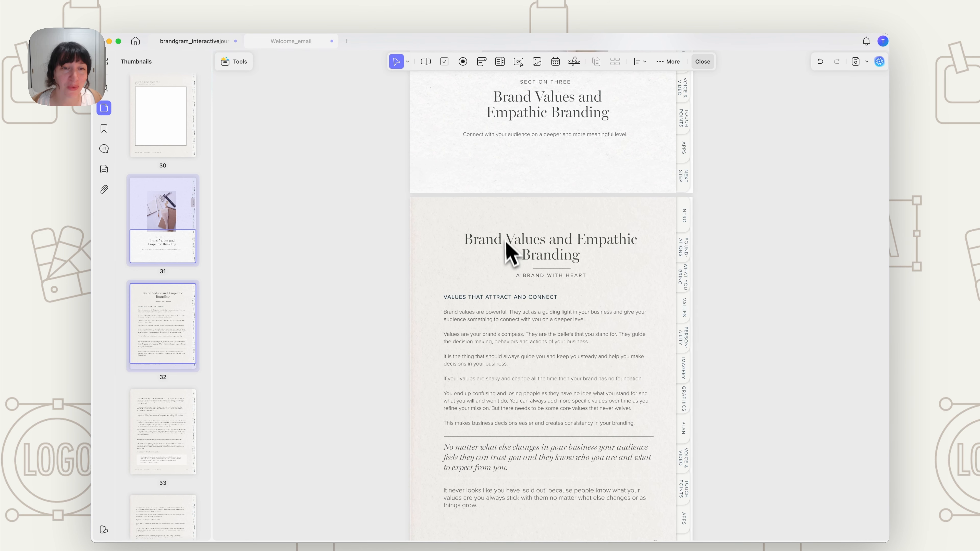
{"action": "scroll", "coordinate": [514, 276], "scroll_direction": "down", "scroll_amount": 15}
{"action": "scroll", "coordinate": [517, 276], "scroll_direction": "down", "scroll_amount": 10}
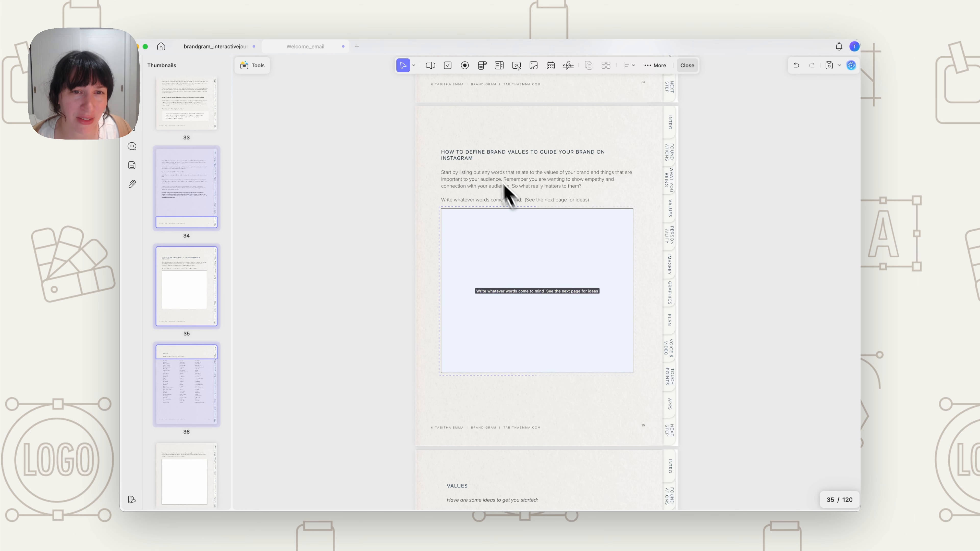
{"action": "left_click", "coordinate": [514, 266]}
{"action": "key", "text": "Delete"}
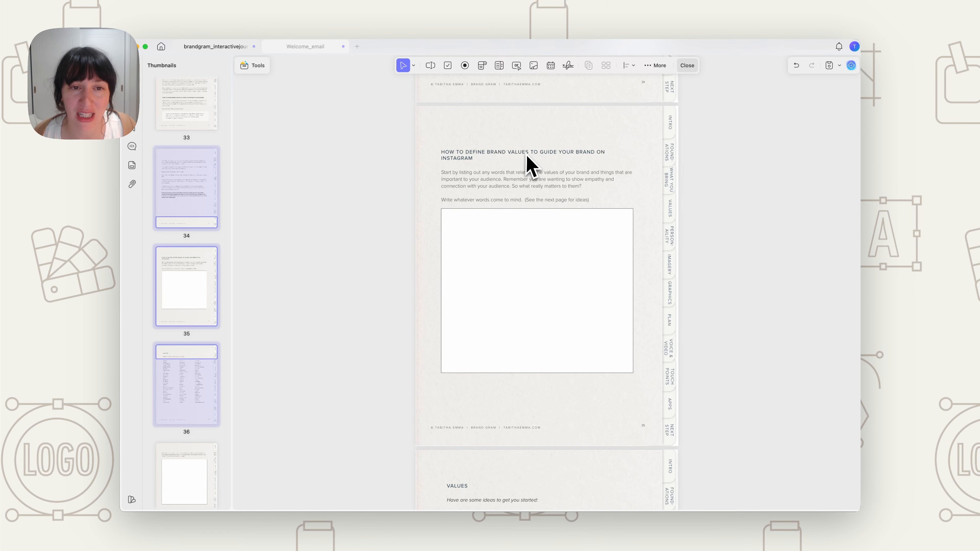
- Draw a text field over the white answer box on page 35 and place two check boxes above it near the heading
{"action": "left_click", "coordinate": [431, 65]}
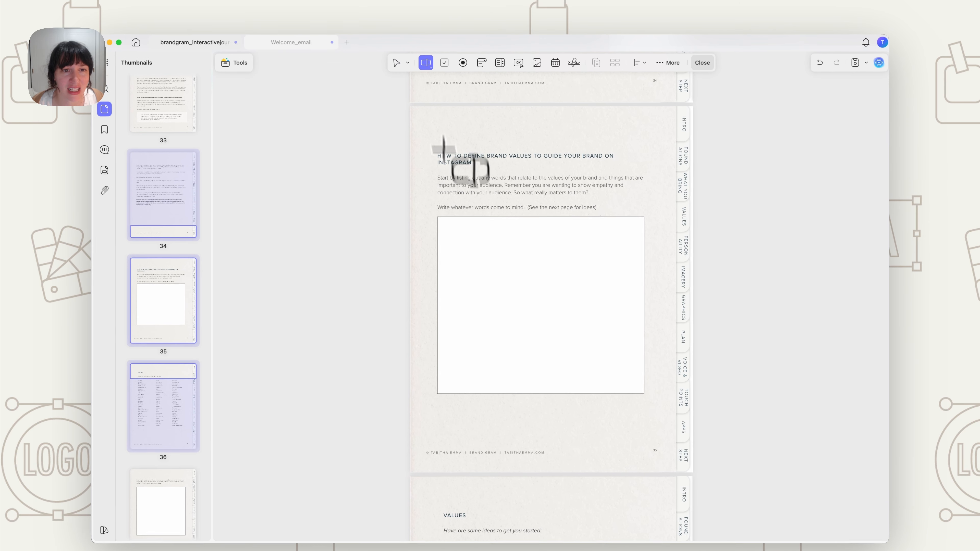
{"action": "left_click_drag", "start_coordinate": [440, 220], "coordinate": [646, 387]}
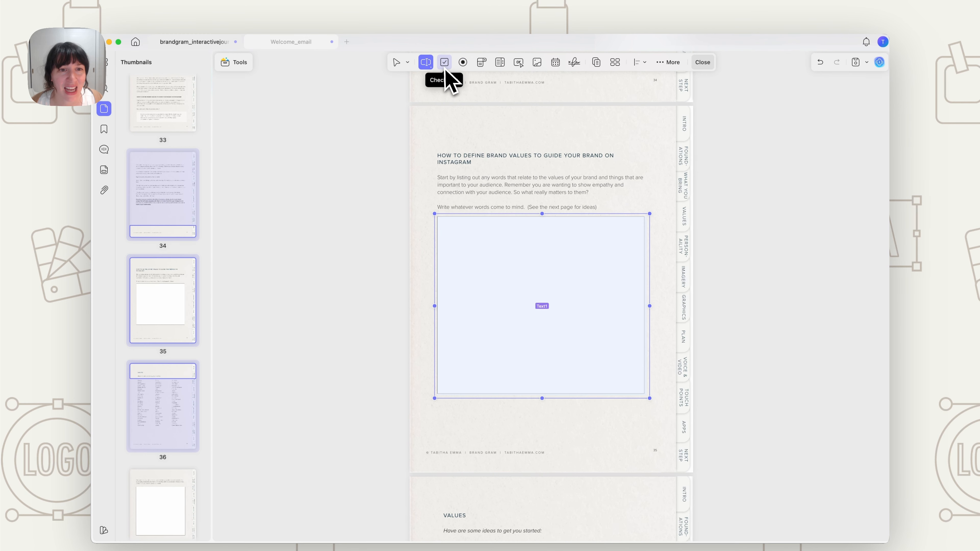
{"action": "left_click", "coordinate": [445, 62]}
{"action": "left_click", "coordinate": [467, 128]}
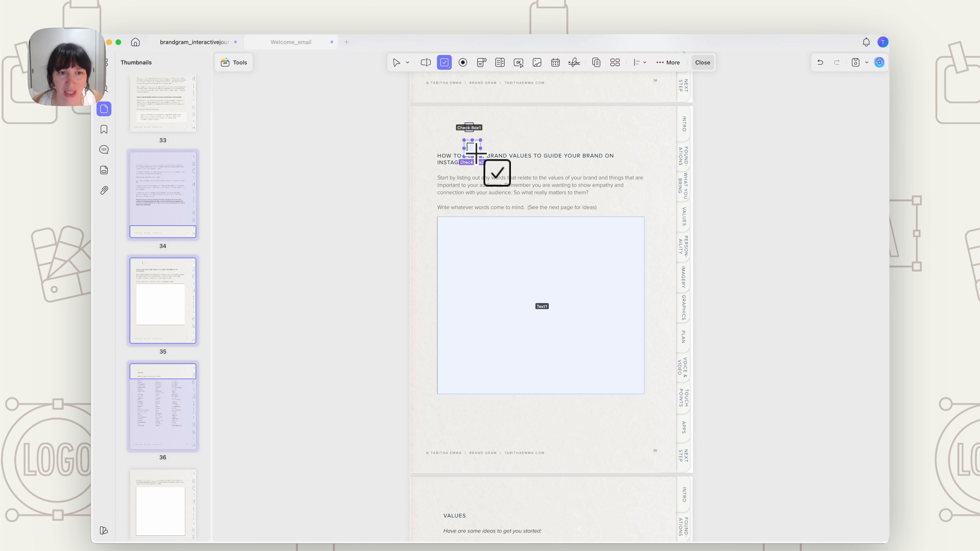
{"action": "left_click", "coordinate": [471, 147]}
- Add a radio button and a dropdown field above the heading on page 35, beside the check boxes
{"action": "left_click", "coordinate": [463, 62]}
{"action": "left_click", "coordinate": [524, 130]}
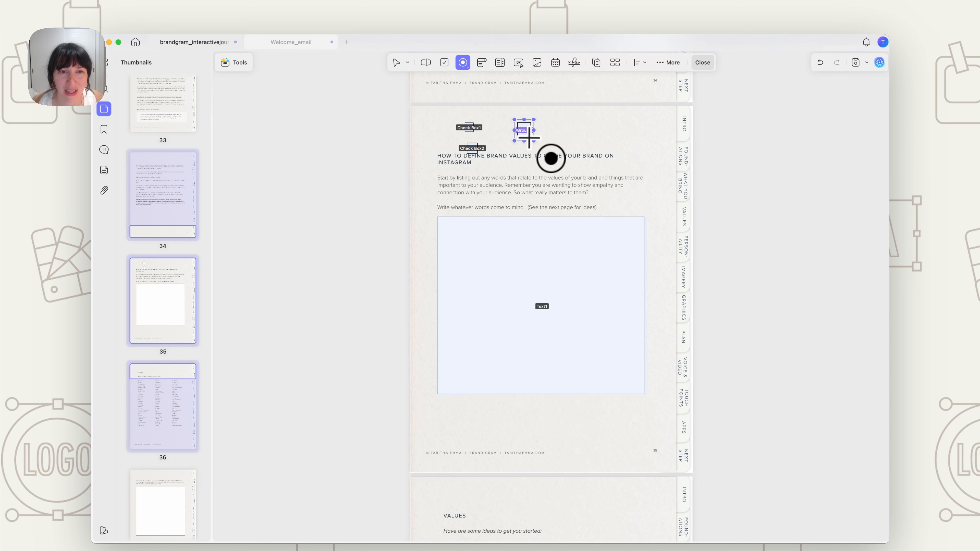
{"action": "left_click", "coordinate": [481, 62]}
{"action": "left_click", "coordinate": [615, 130]}
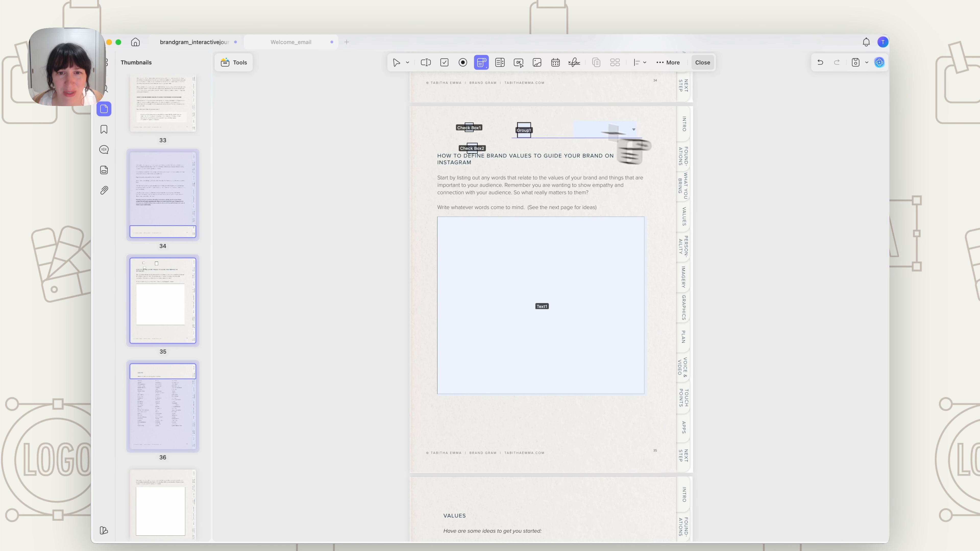
- Place a push button below the answer box and draw an image field overlapping the box's upper right area
{"action": "left_click", "coordinate": [518, 63]}
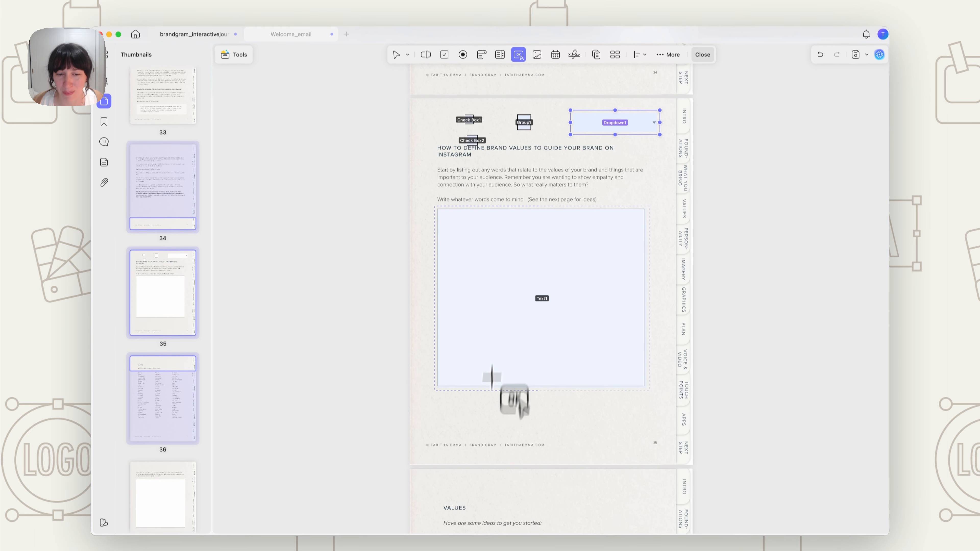
{"action": "left_click", "coordinate": [535, 418]}
{"action": "left_click", "coordinate": [537, 63]}
{"action": "left_click_drag", "start_coordinate": [556, 155], "coordinate": [630, 215]}
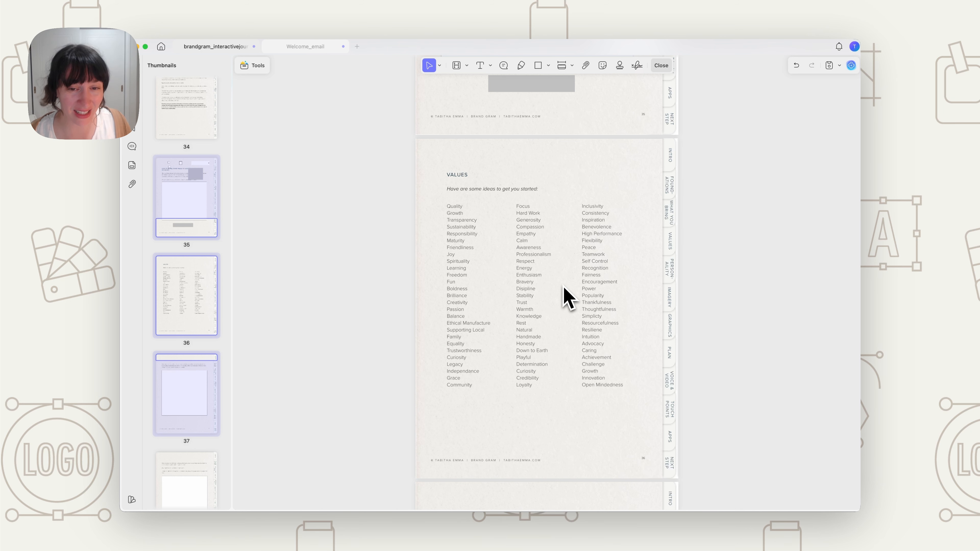
- Highlight the word "Quality" in yellow in the values list on page 36
{"action": "left_click", "coordinate": [252, 66]}
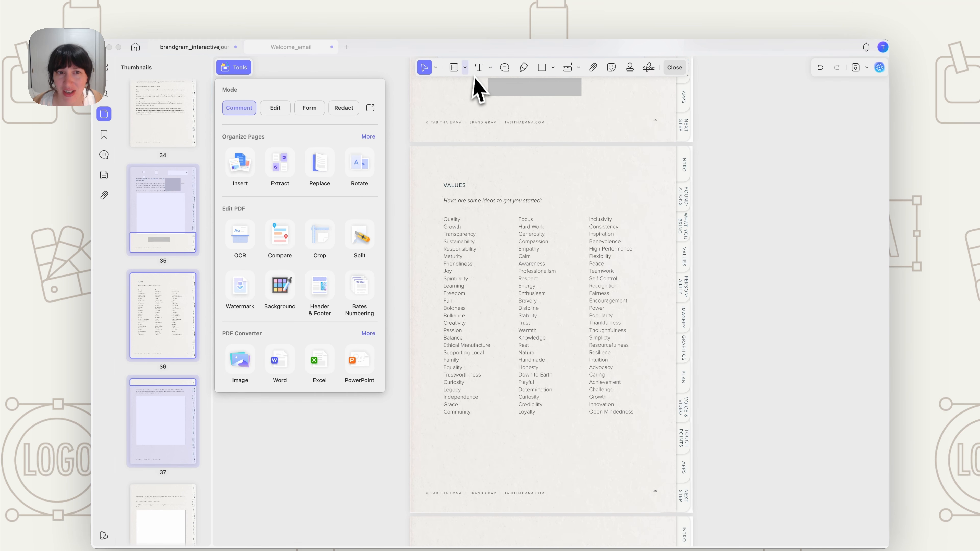
{"action": "left_click", "coordinate": [465, 68]}
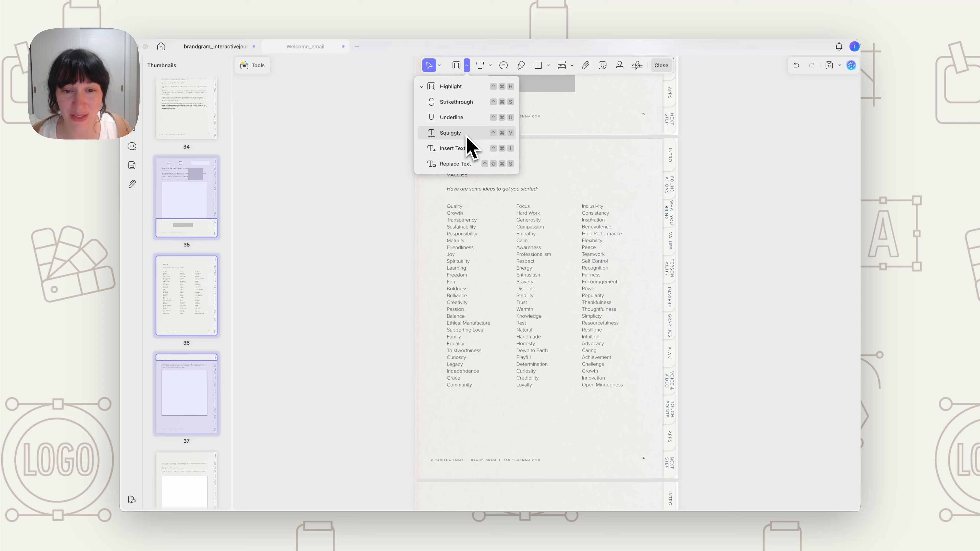
{"action": "left_click", "coordinate": [451, 86]}
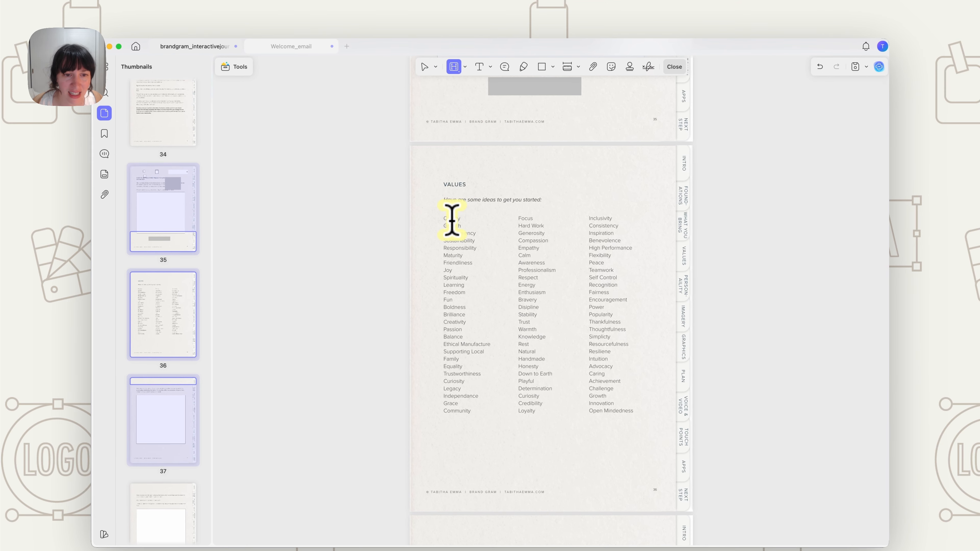
{"action": "left_click_drag", "start_coordinate": [448, 220], "coordinate": [460, 218]}
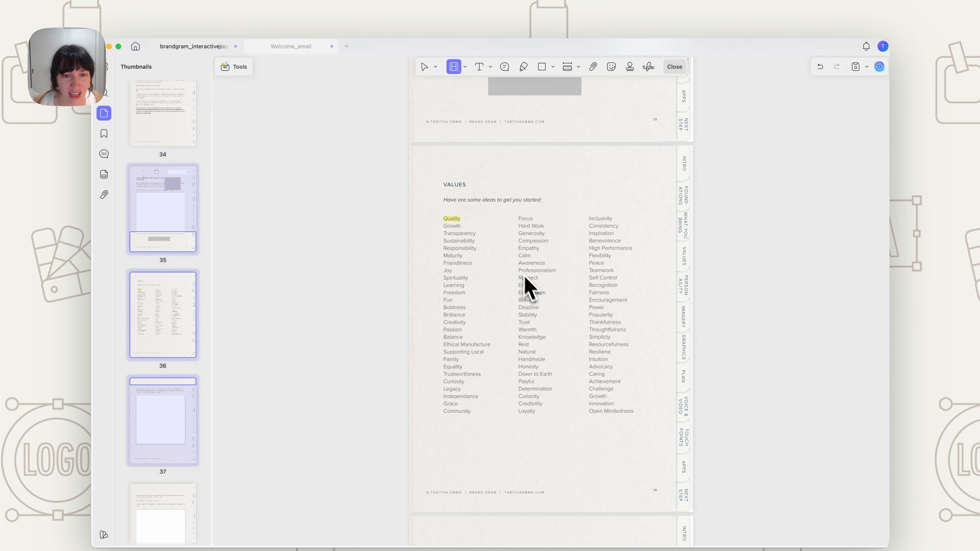
- Mark the word "Generosity" in the values list with a squiggly underline
{"action": "left_click", "coordinate": [465, 67]}
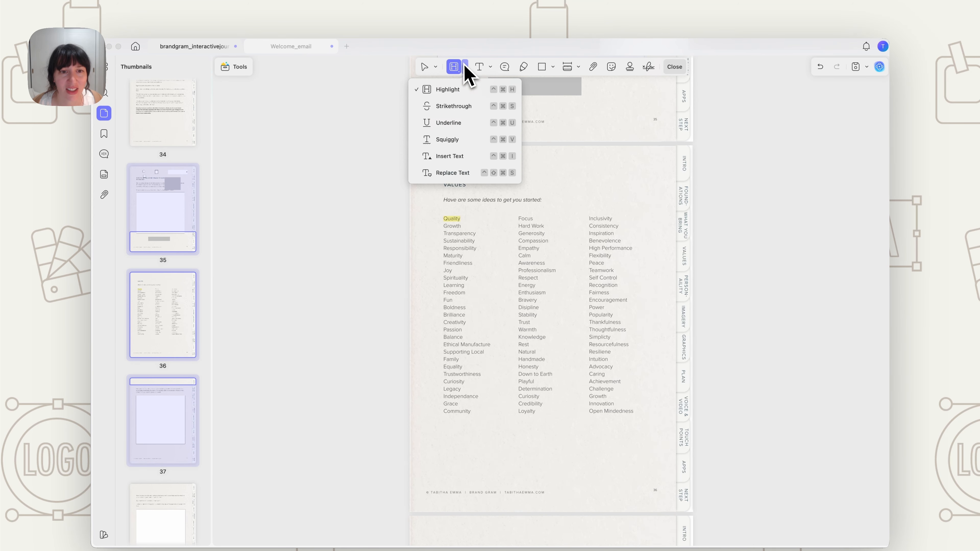
{"action": "left_click", "coordinate": [448, 139]}
{"action": "left_click_drag", "start_coordinate": [520, 233], "coordinate": [562, 232]}
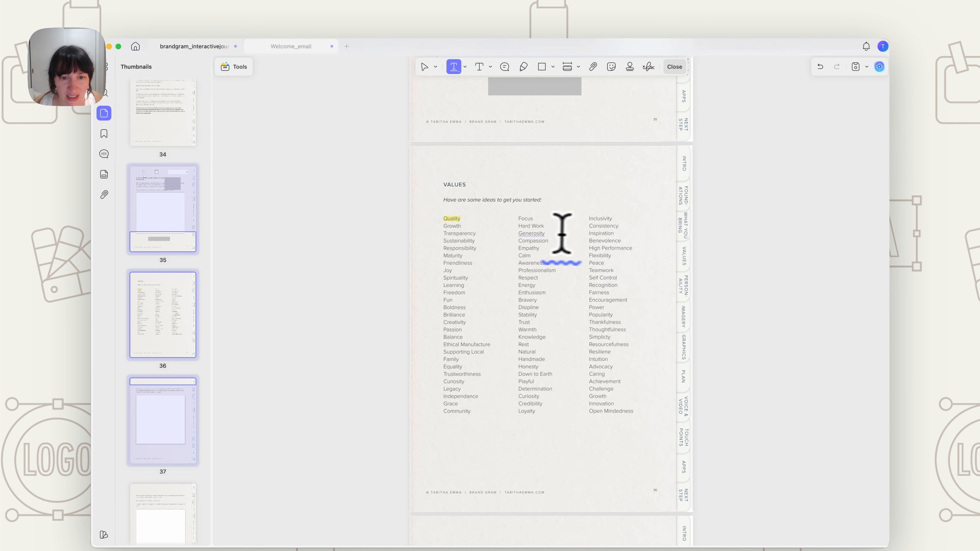
- Try placing a blank yellow sticky note above the third column of the values list
{"action": "left_click", "coordinate": [479, 67]}
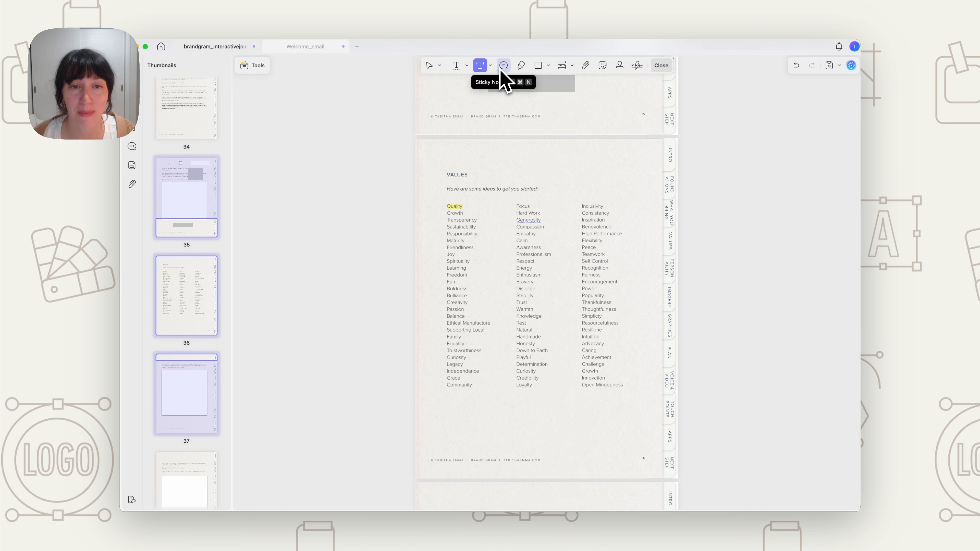
{"action": "left_click", "coordinate": [503, 65]}
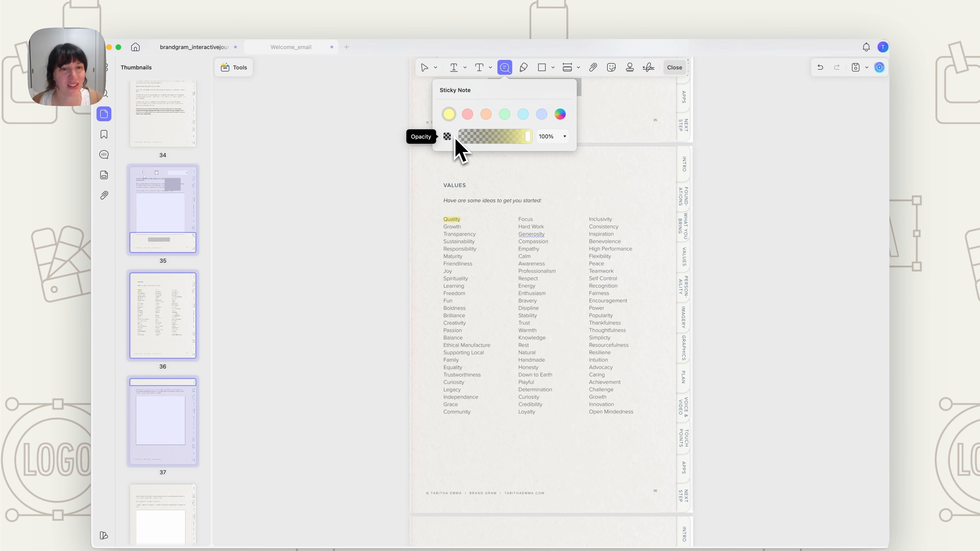
{"action": "left_click", "coordinate": [615, 210]}
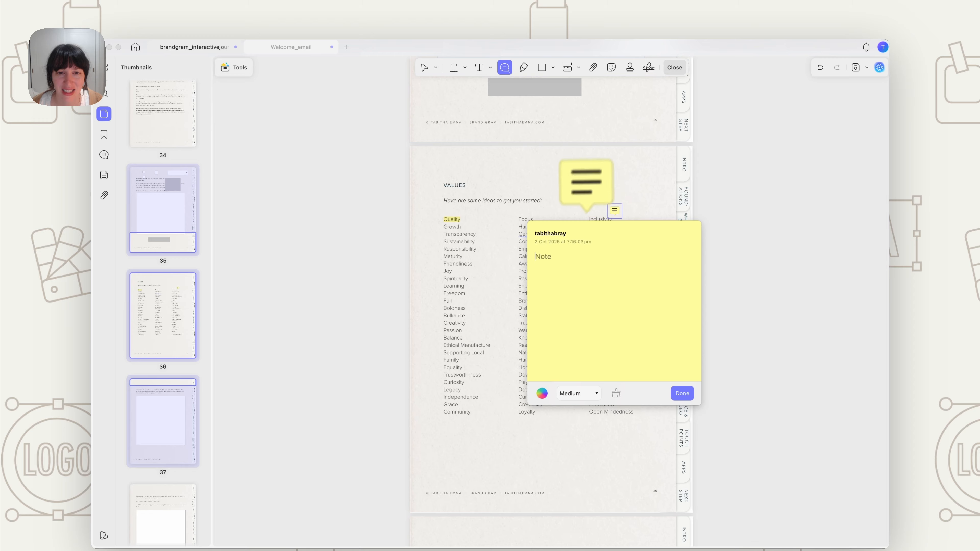
{"action": "left_click", "coordinate": [519, 69]}
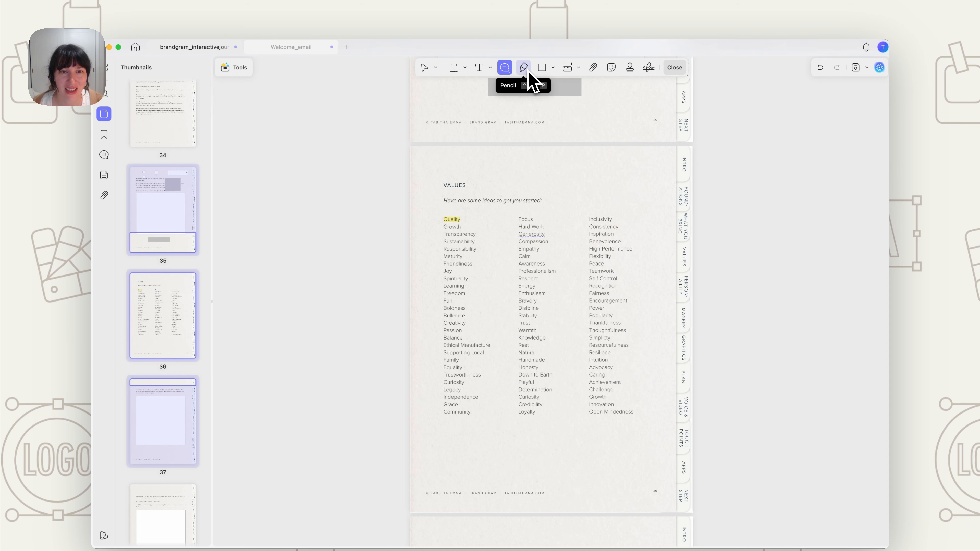
- Activate the Pencil tool for freehand drawing on the values page
{"action": "left_click", "coordinate": [527, 72]}
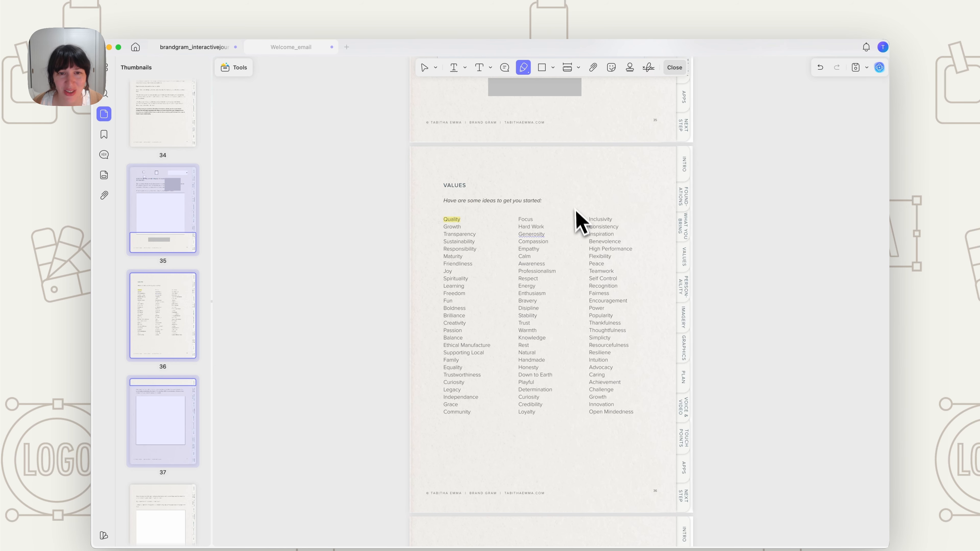